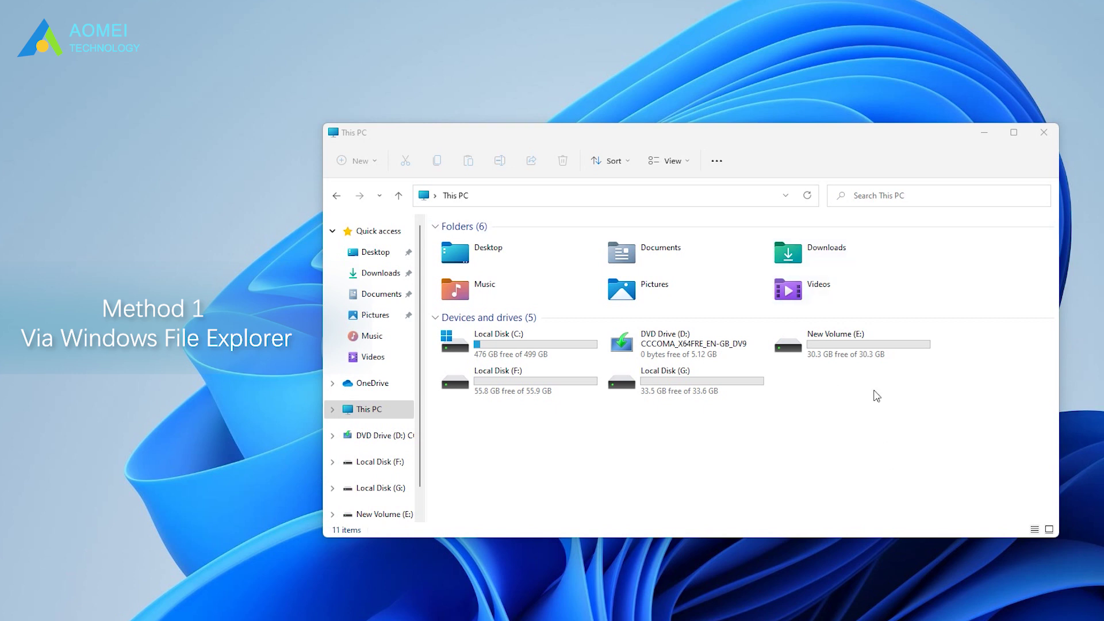
Format New Volume (E:) as FAT32 from File Explorer, accepting the data-erase warning
{"action": "right_click", "coordinate": [900, 360]}
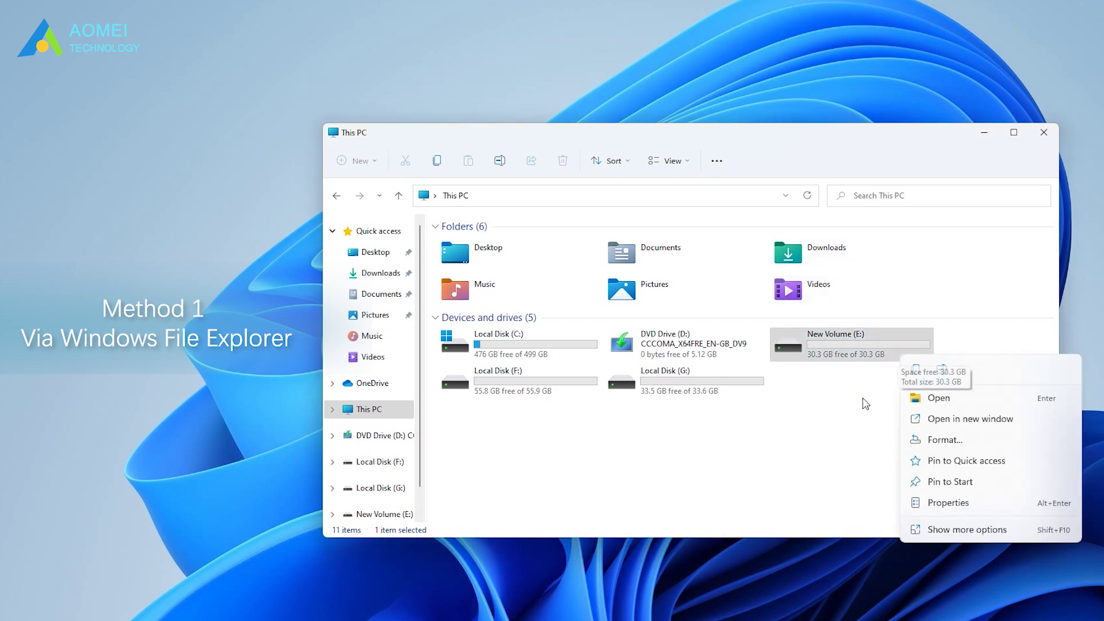
{"action": "left_click", "coordinate": [928, 443]}
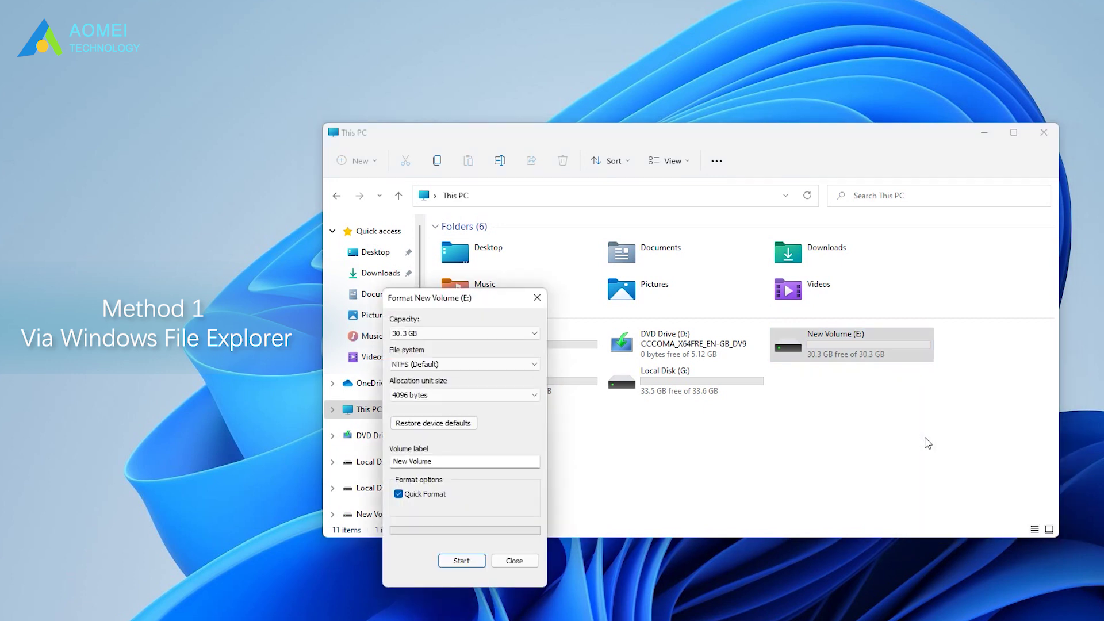
{"action": "left_click_drag", "start_coordinate": [505, 305], "coordinate": [729, 226]}
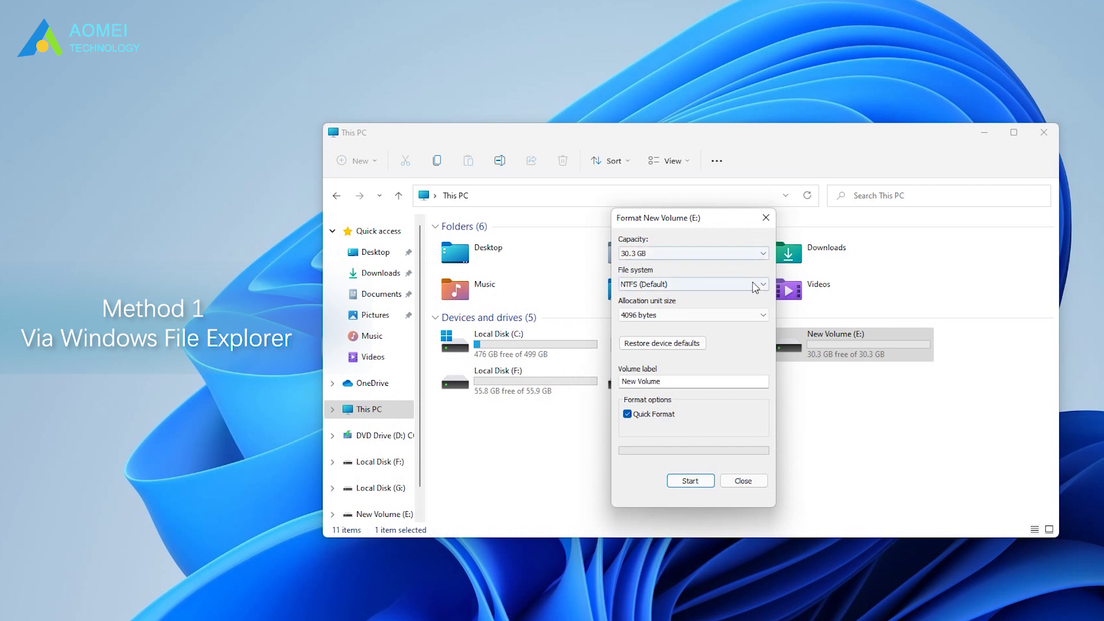
{"action": "left_click", "coordinate": [764, 285]}
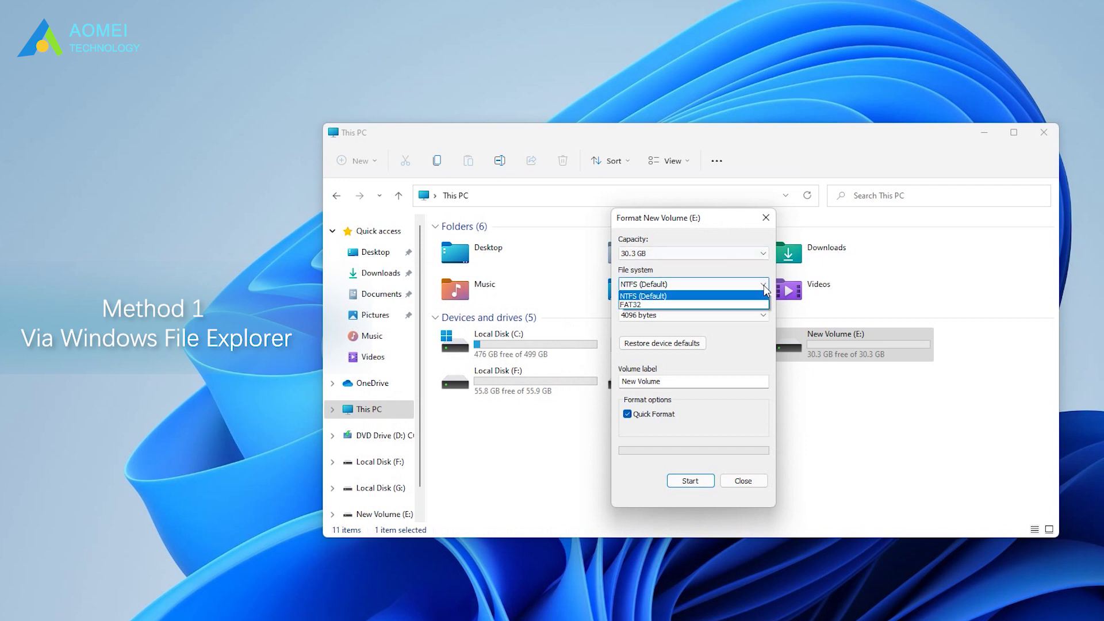
{"action": "left_click", "coordinate": [733, 305]}
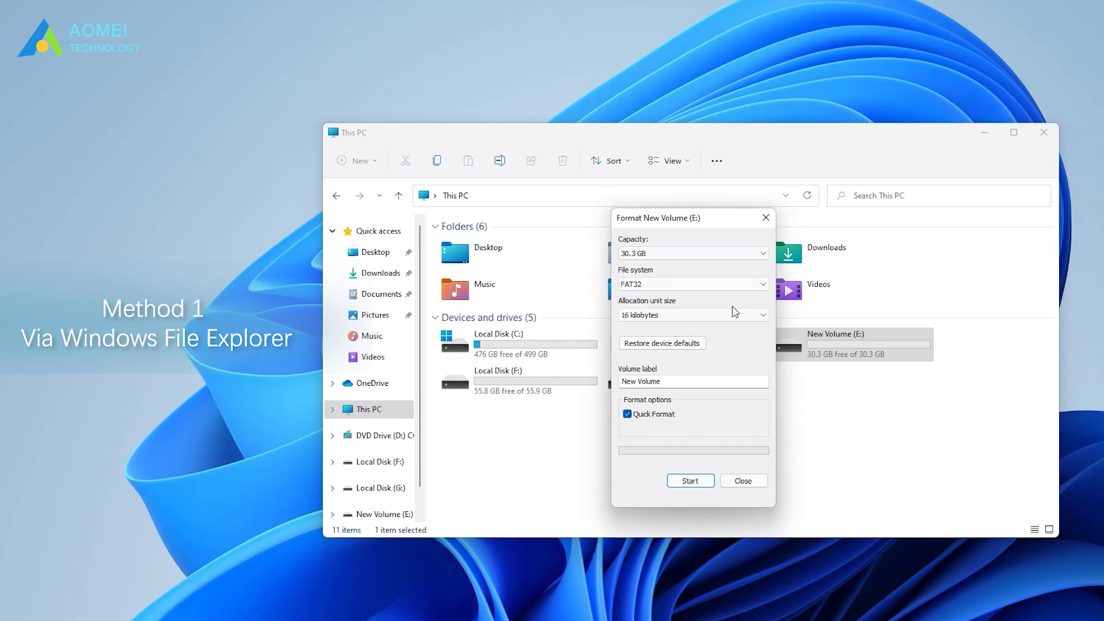
{"action": "left_click", "coordinate": [690, 481]}
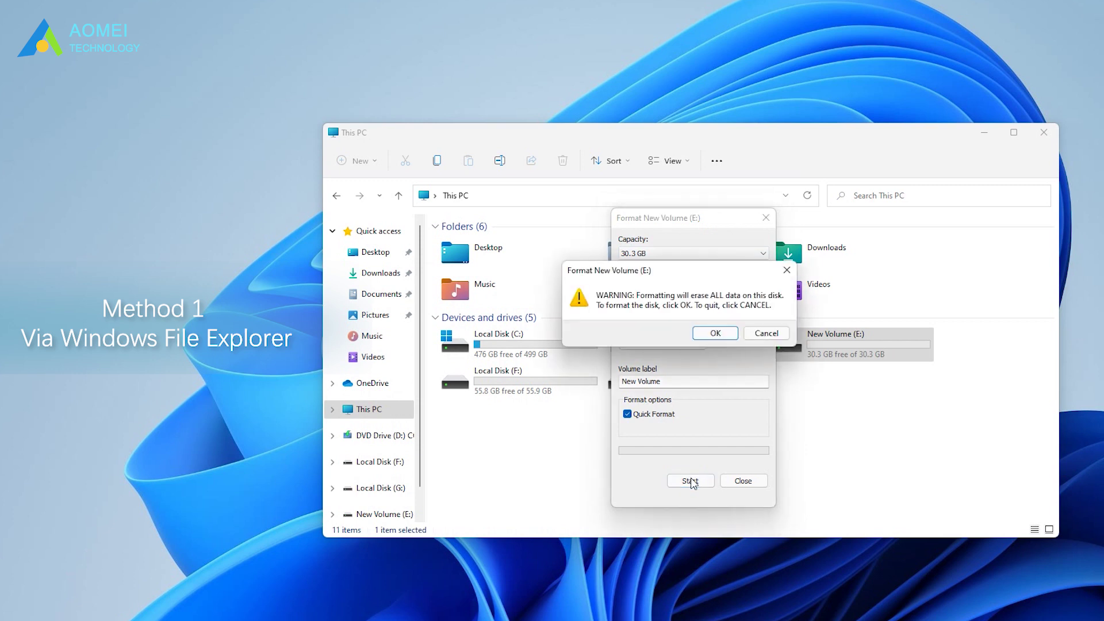
{"action": "left_click", "coordinate": [714, 334]}
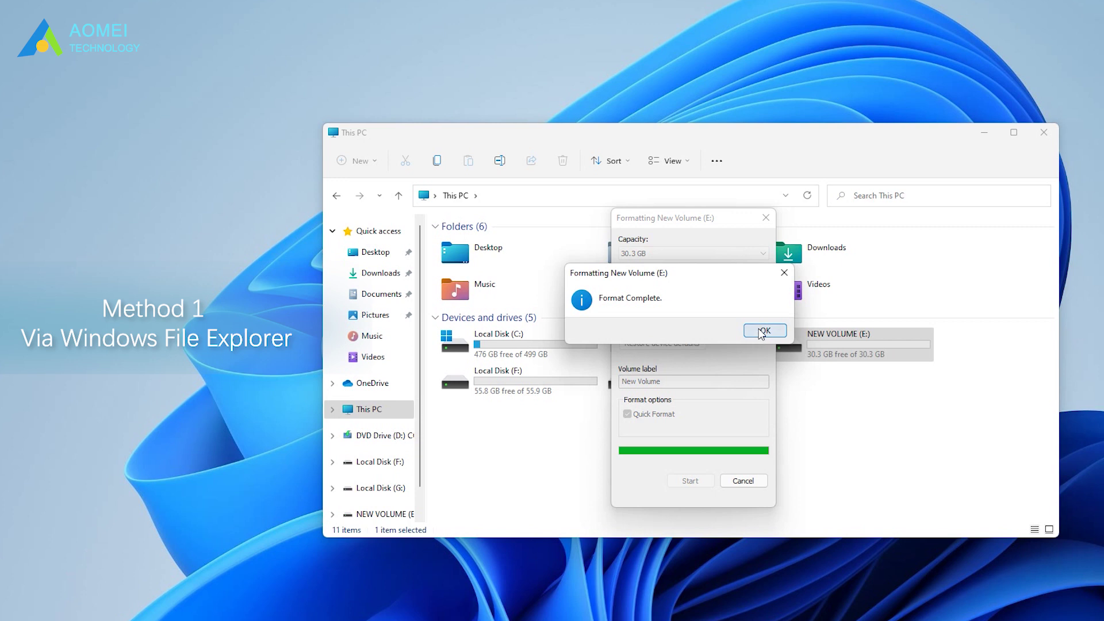
{"action": "left_click", "coordinate": [763, 332]}
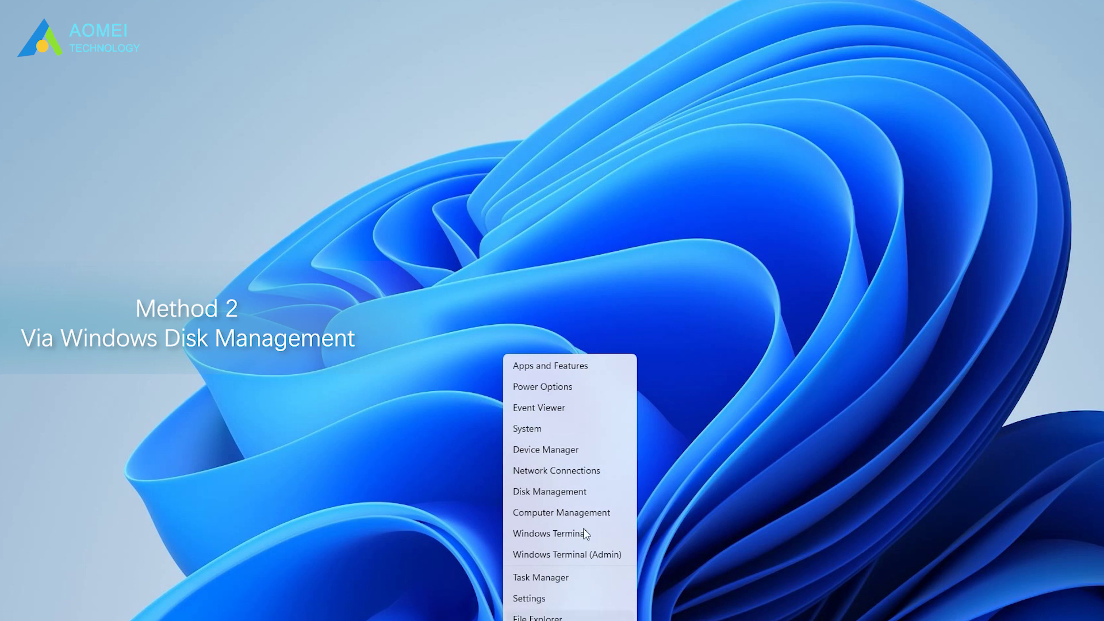
In Disk Management, format NEW VOLUME (E:) as FAT32 and confirm the erase warning
{"action": "left_click", "coordinate": [582, 493]}
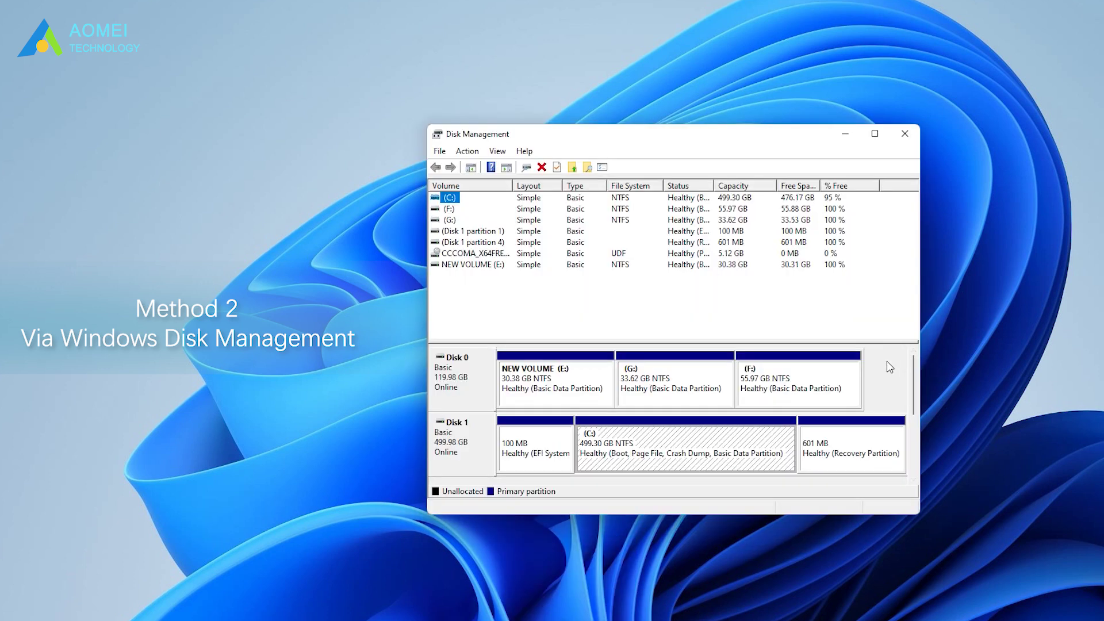
{"action": "left_click", "coordinate": [581, 375]}
{"action": "right_click", "coordinate": [592, 374]}
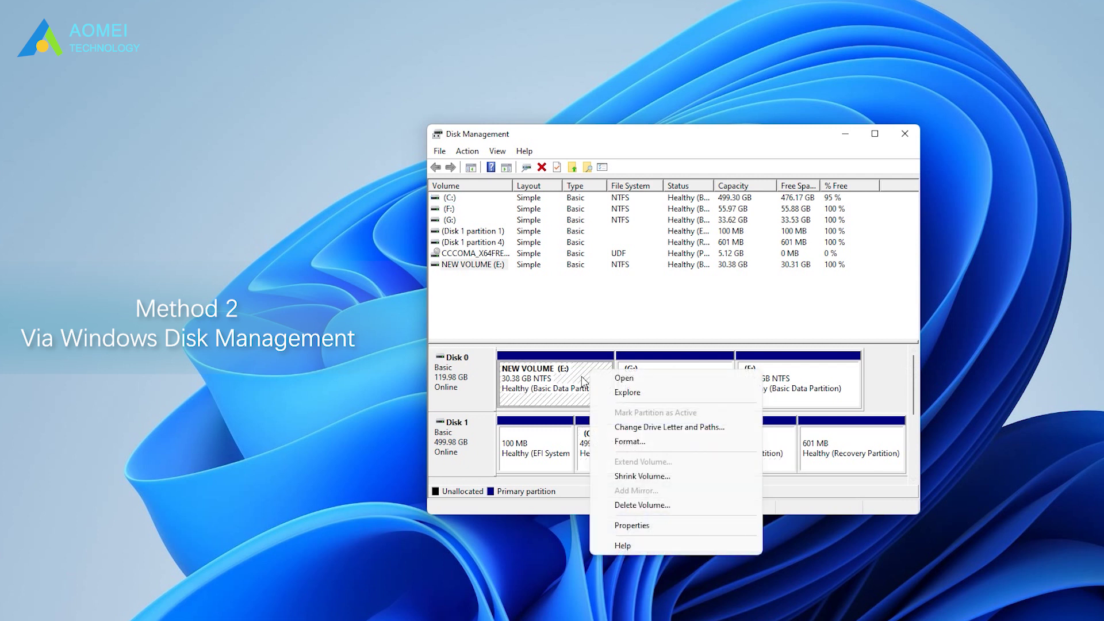
{"action": "left_click", "coordinate": [647, 443]}
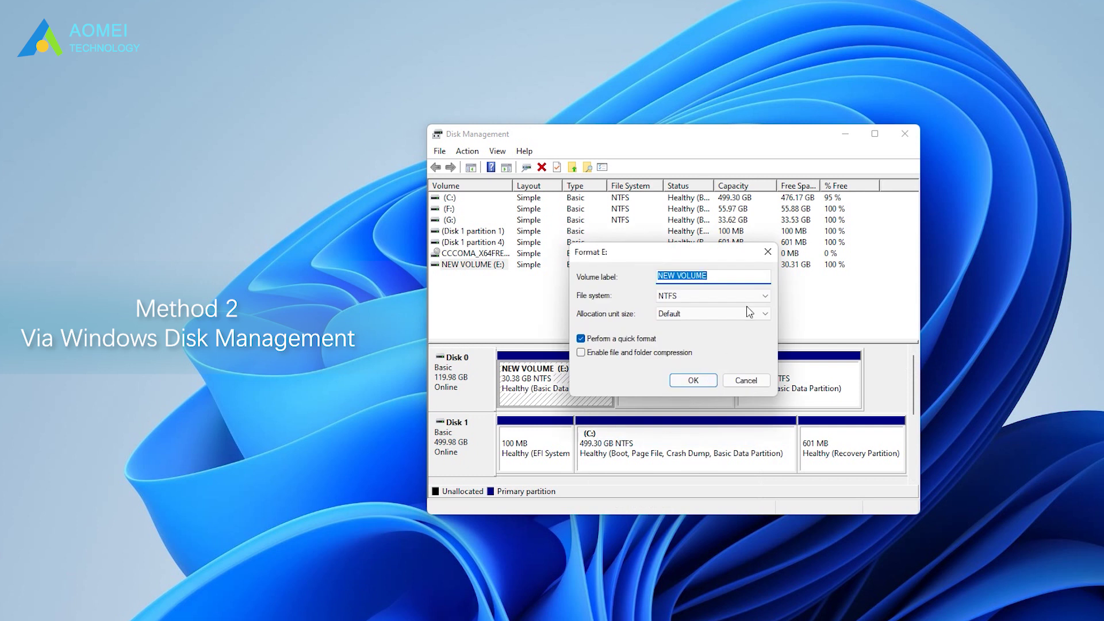
{"action": "left_click", "coordinate": [767, 297]}
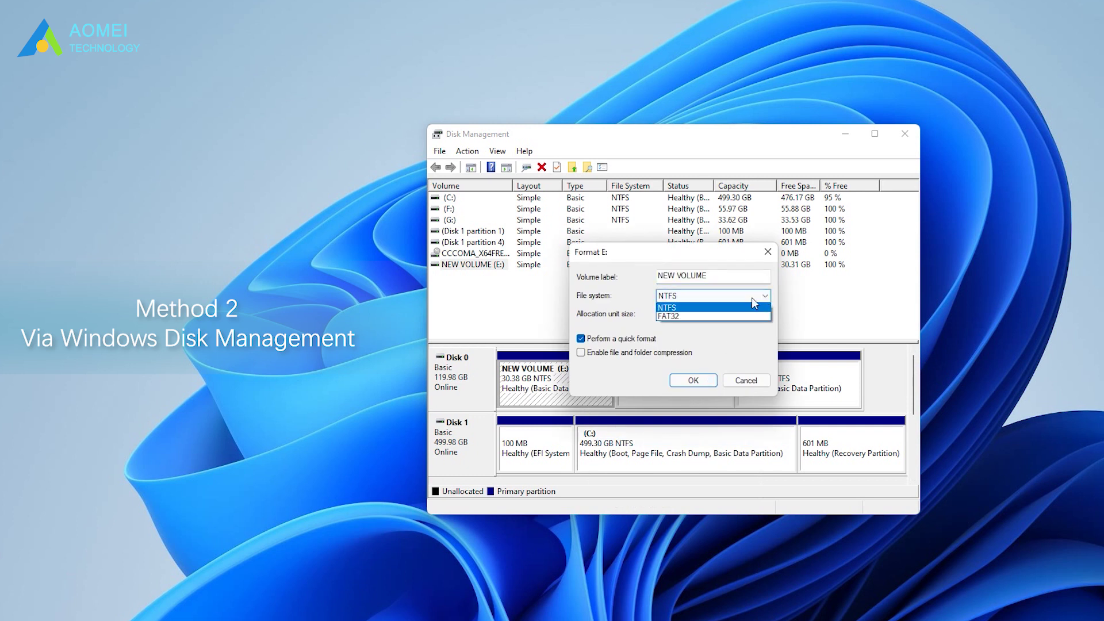
{"action": "left_click", "coordinate": [703, 313]}
{"action": "left_click", "coordinate": [701, 380]}
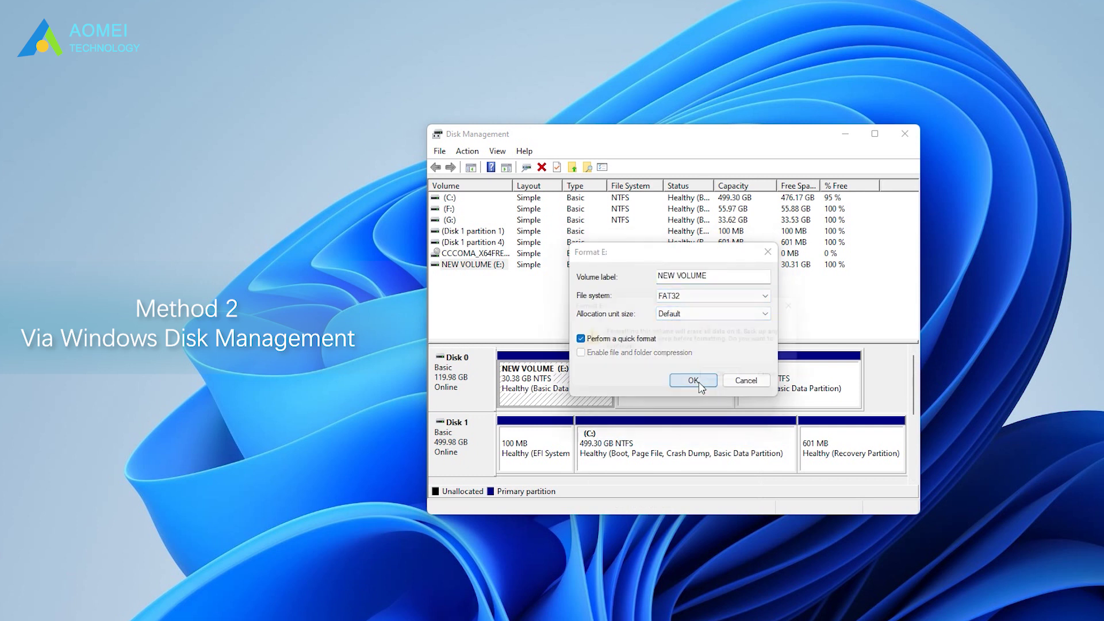
{"action": "left_click", "coordinate": [732, 382]}
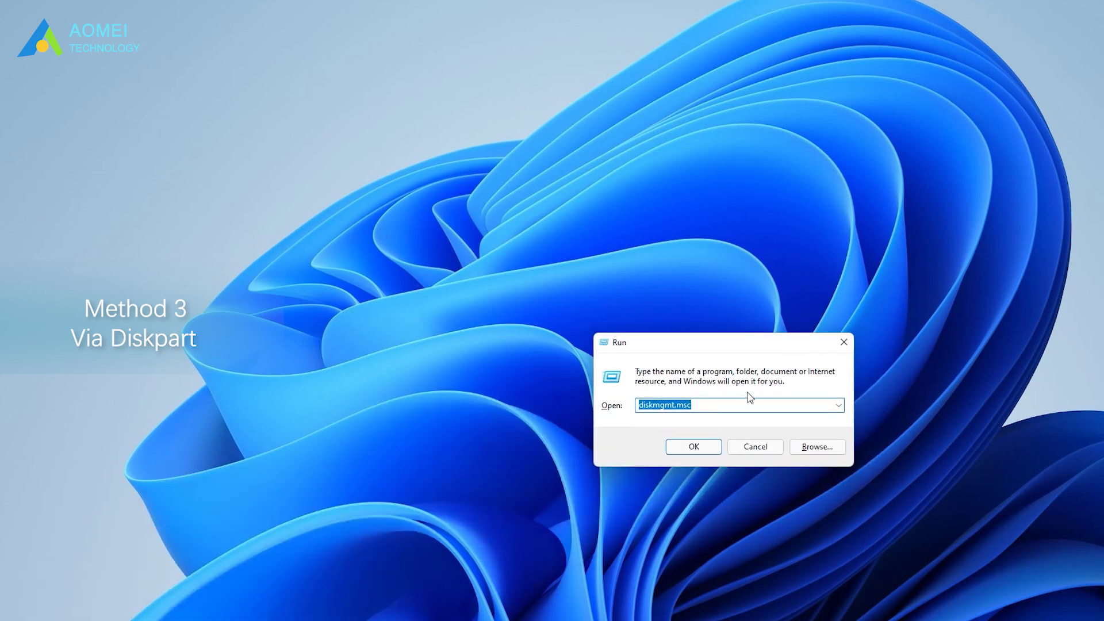
Run cmd from the Run box and start diskpart in the Command Prompt
{"action": "key", "text": "BackSpace"}
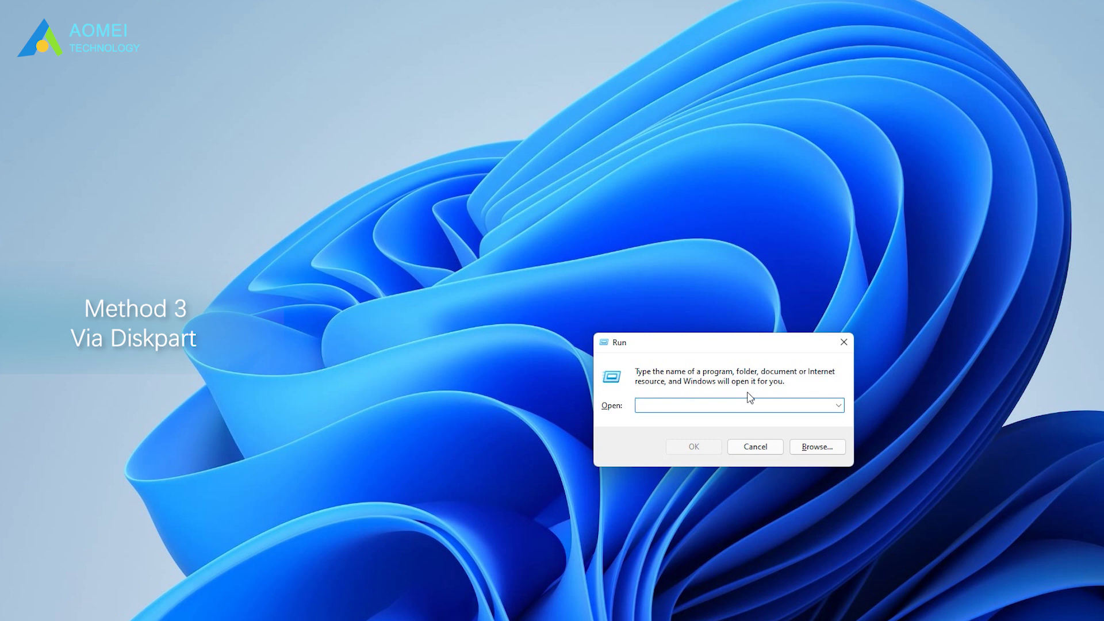
{"action": "type", "text": "cmd"}
{"action": "left_click", "coordinate": [690, 449]}
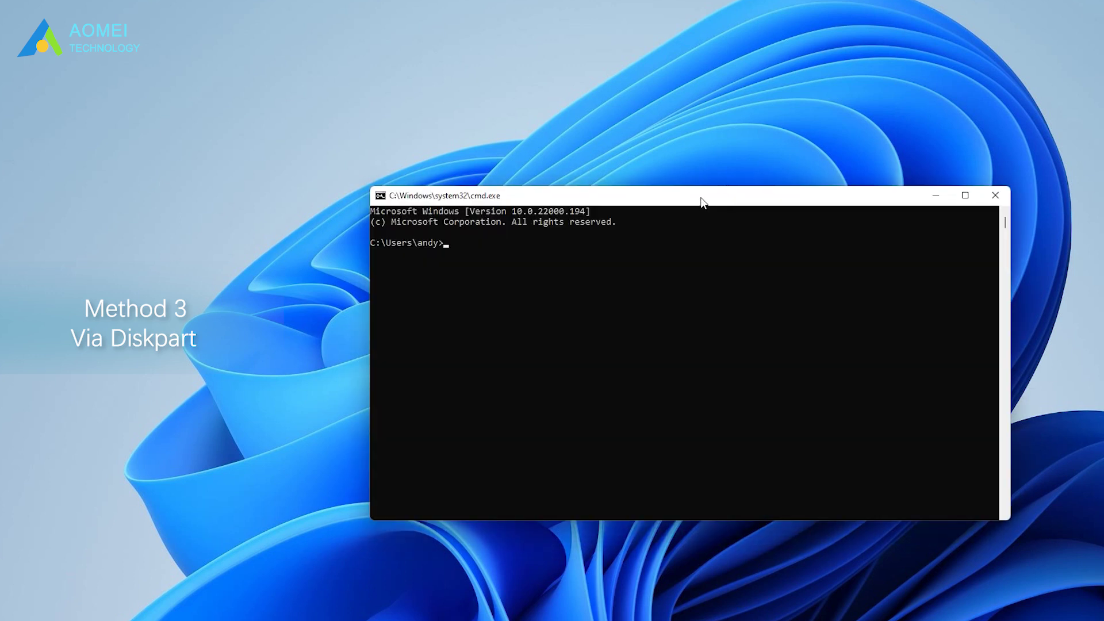
{"action": "left_click_drag", "start_coordinate": [709, 190], "coordinate": [710, 191]}
{"action": "type", "text": "diskpart"}
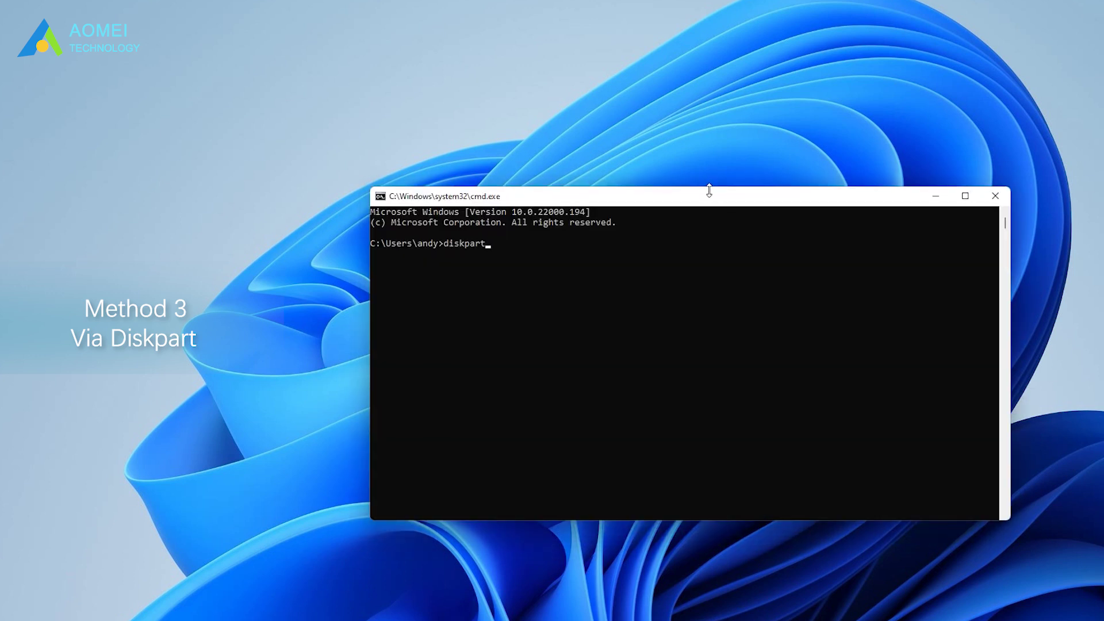
{"action": "key", "text": "Return"}
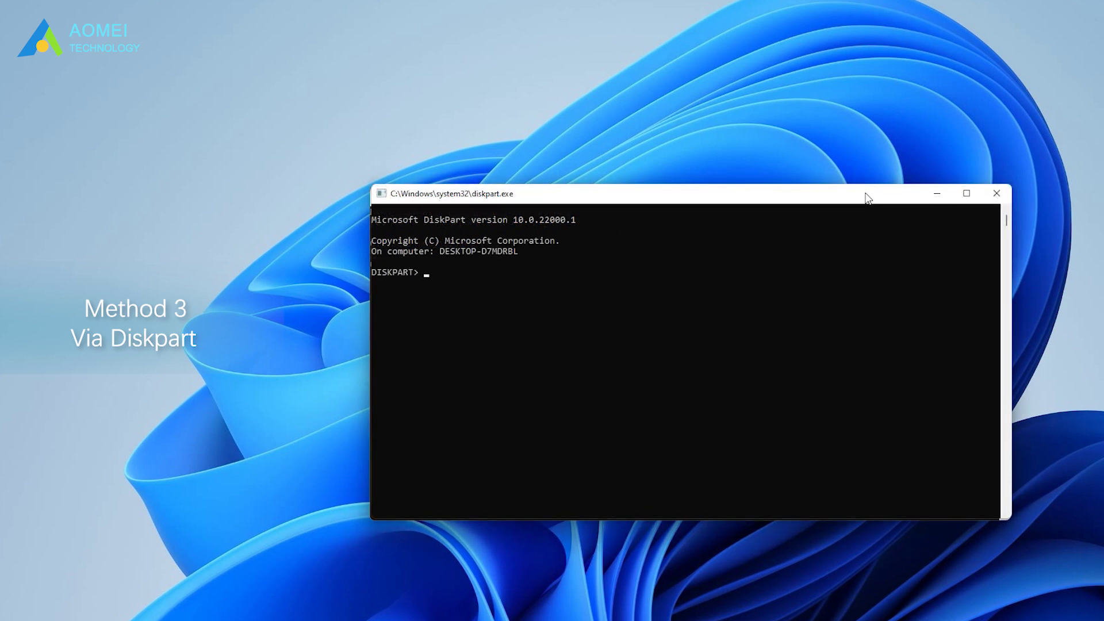
Run 'list volume', 'select volume 1' and 'format fs=fat32' in DiskPart
{"action": "type", "text": "list volume"}
{"action": "key", "text": "Return"}
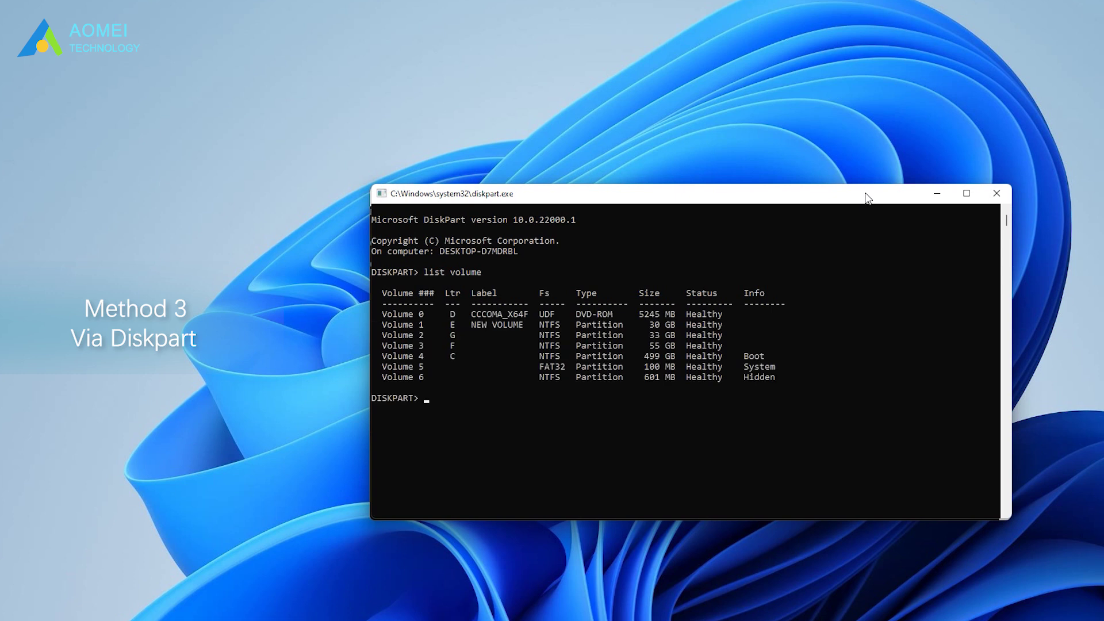
{"action": "type", "text": "select volume 1"}
{"action": "key", "text": "Return"}
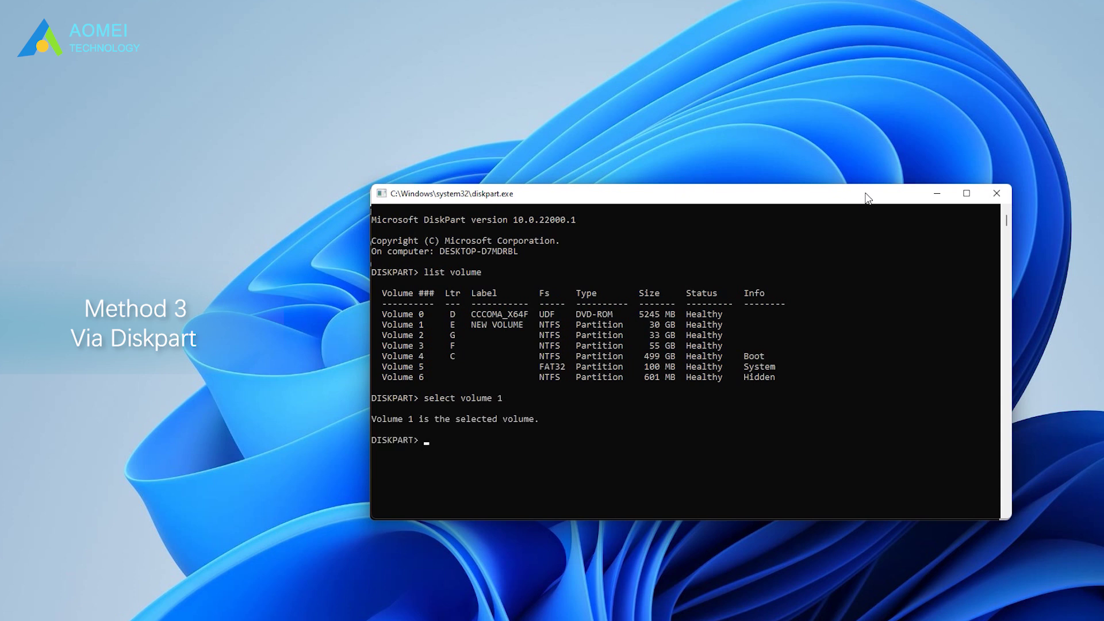
{"action": "type", "text": "format fs=fat32"}
{"action": "key", "text": "Return"}
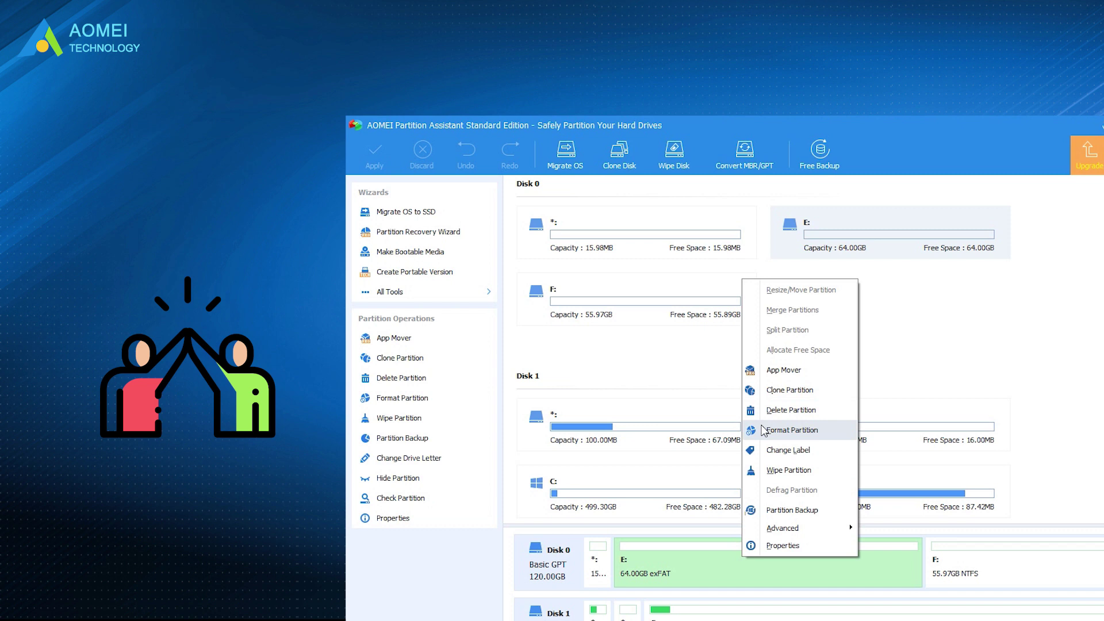
{"action": "left_click", "coordinate": [764, 430]}
{"action": "left_click", "coordinate": [808, 411]}
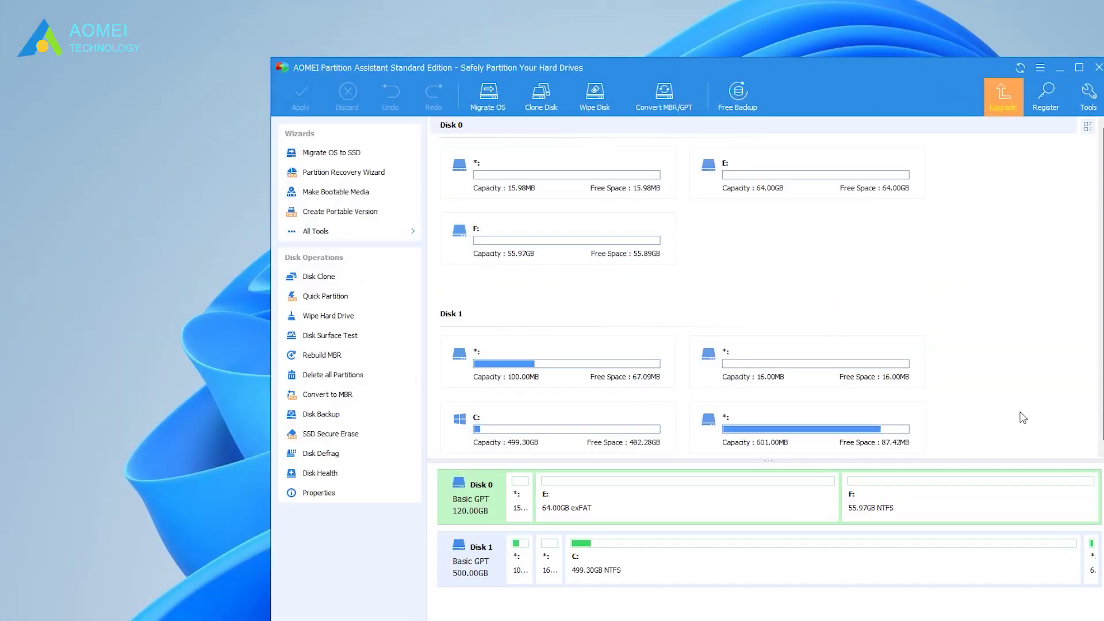
Queue a FAT32 format of partition E: via Format Partition
{"action": "right_click", "coordinate": [663, 498]}
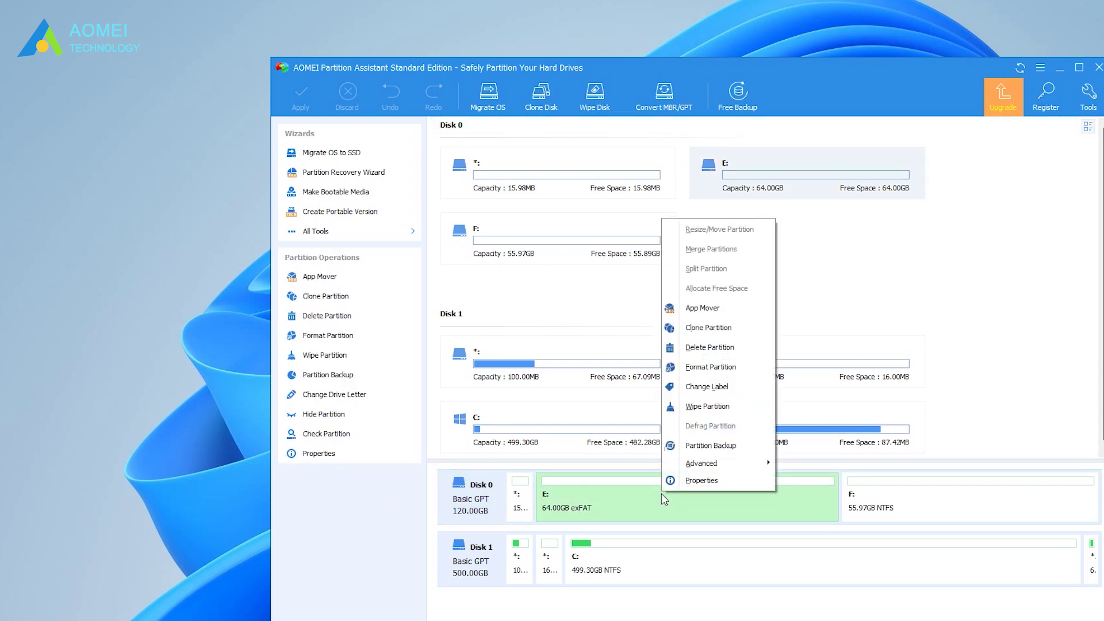
{"action": "left_click", "coordinate": [684, 367]}
{"action": "left_click", "coordinate": [724, 349]}
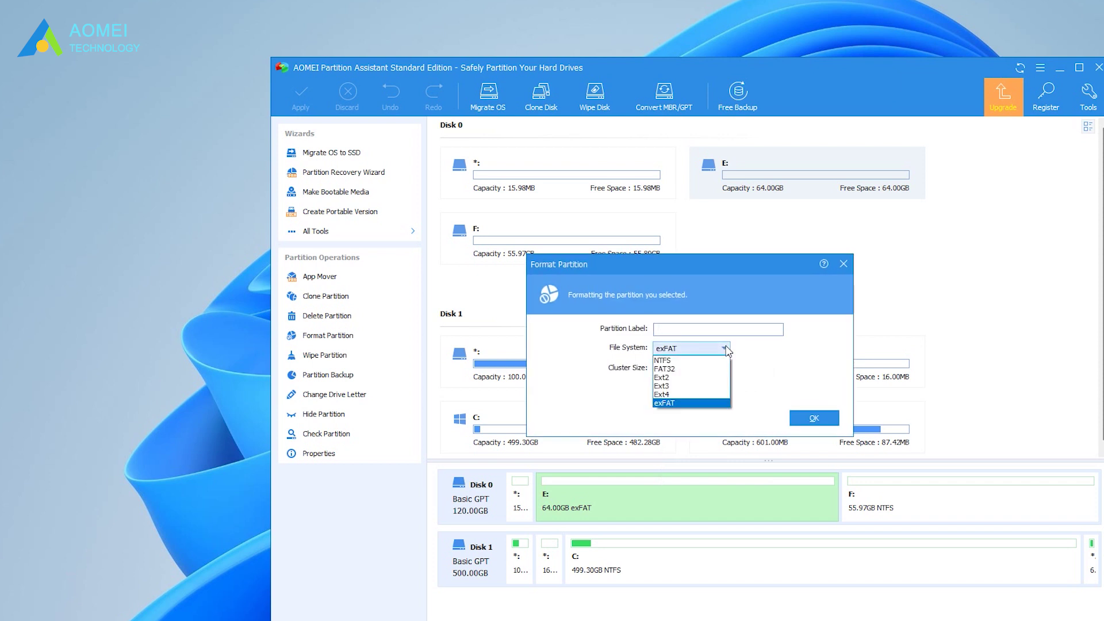
{"action": "left_click", "coordinate": [698, 368]}
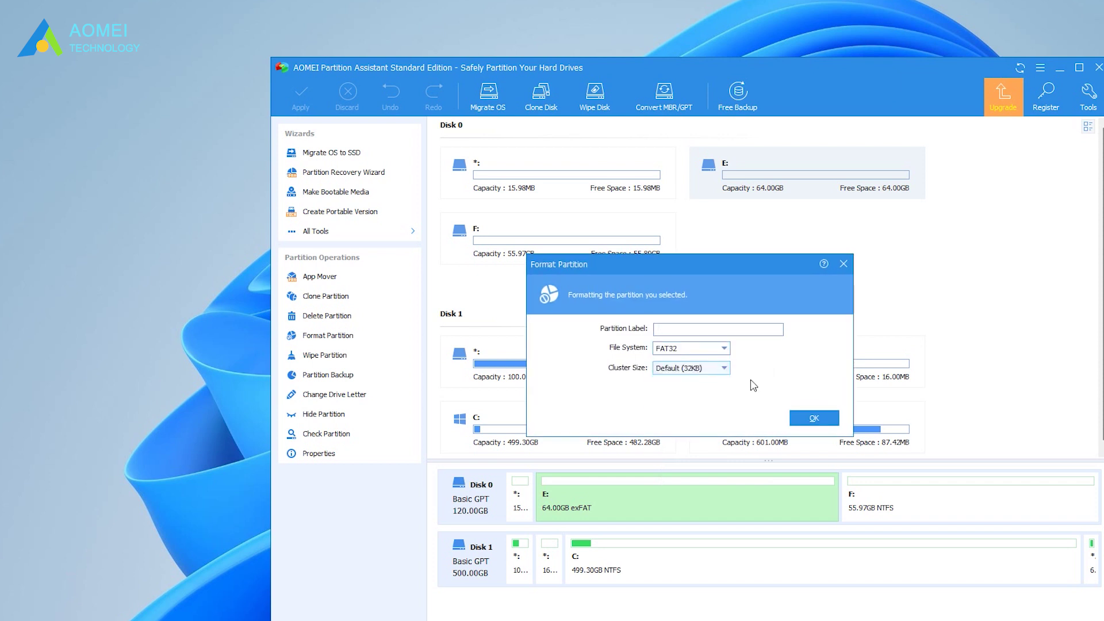
{"action": "left_click", "coordinate": [821, 419]}
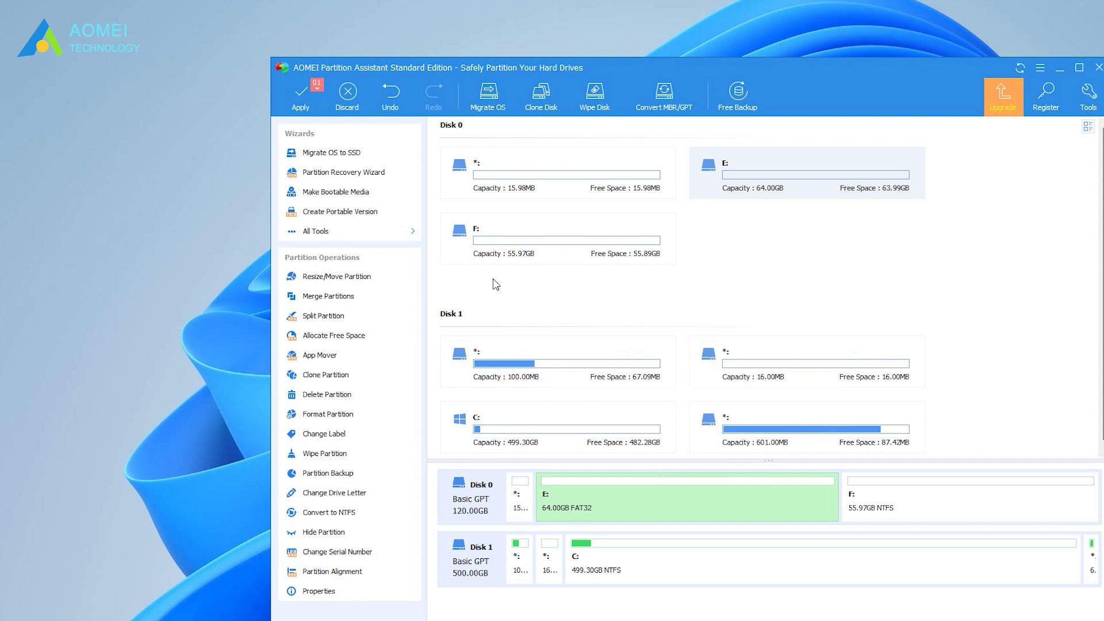
Apply the pending format operation and confirm it to completion
{"action": "left_click", "coordinate": [310, 112]}
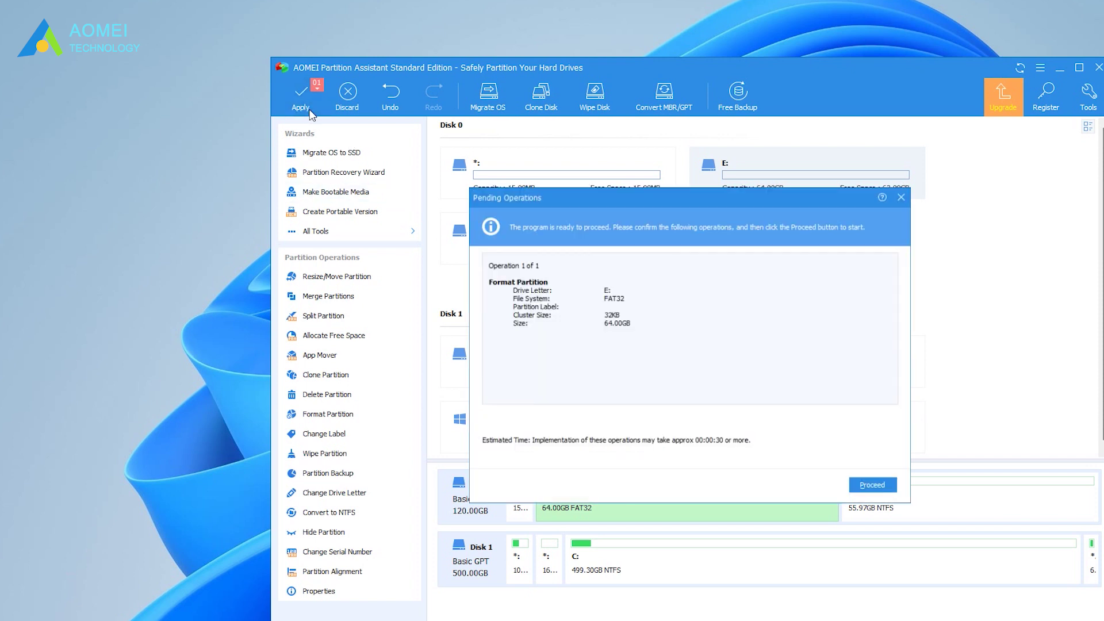
{"action": "left_click", "coordinate": [898, 492]}
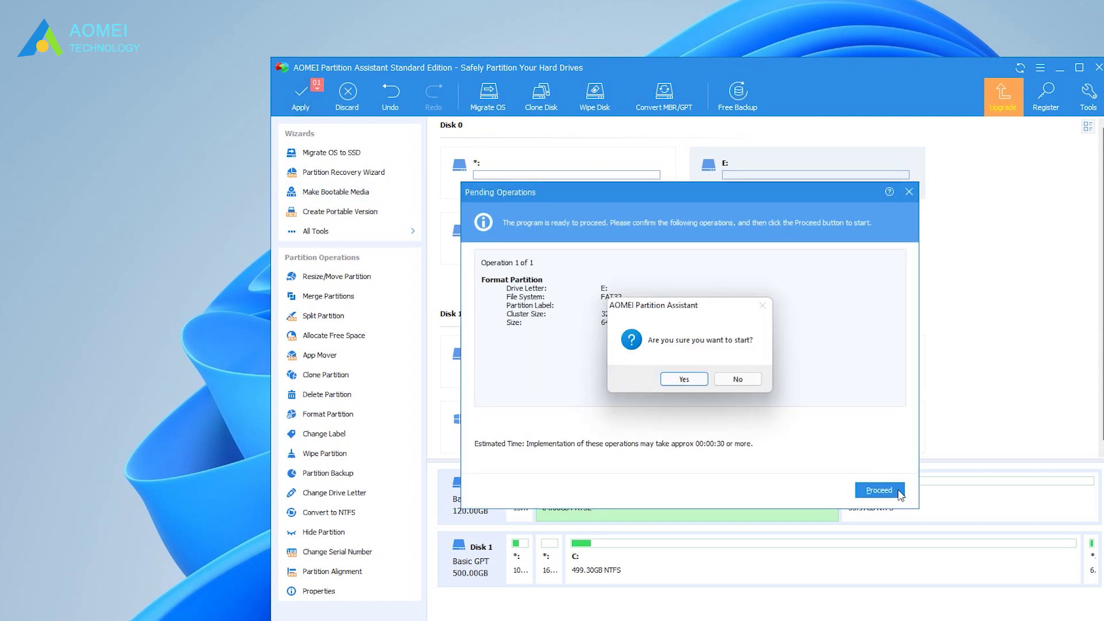
{"action": "left_click", "coordinate": [684, 378]}
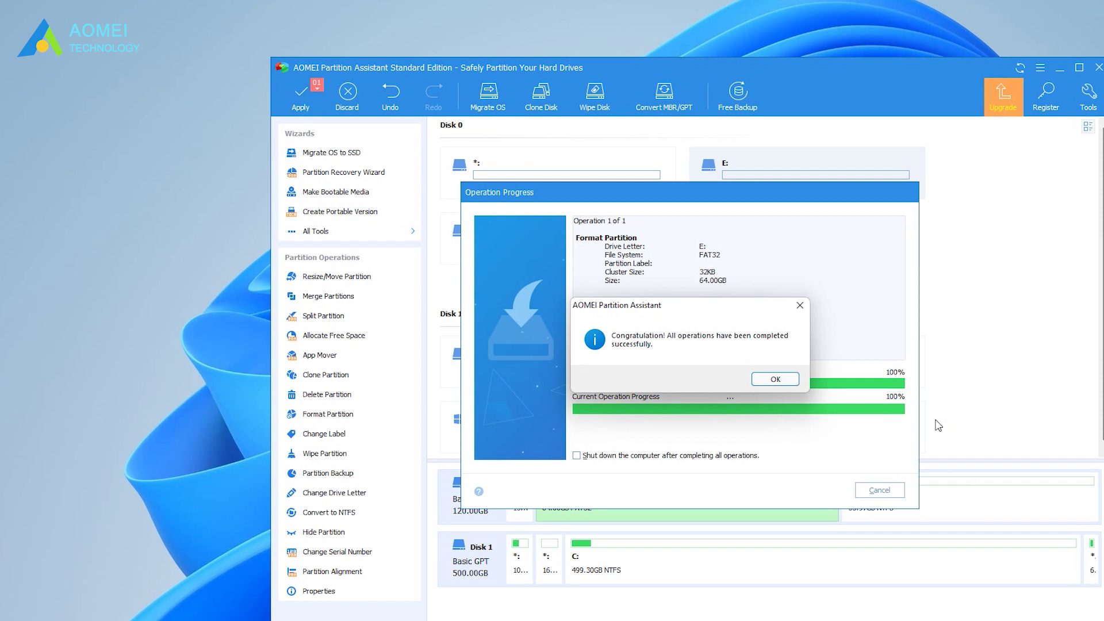
{"action": "left_click", "coordinate": [775, 379]}
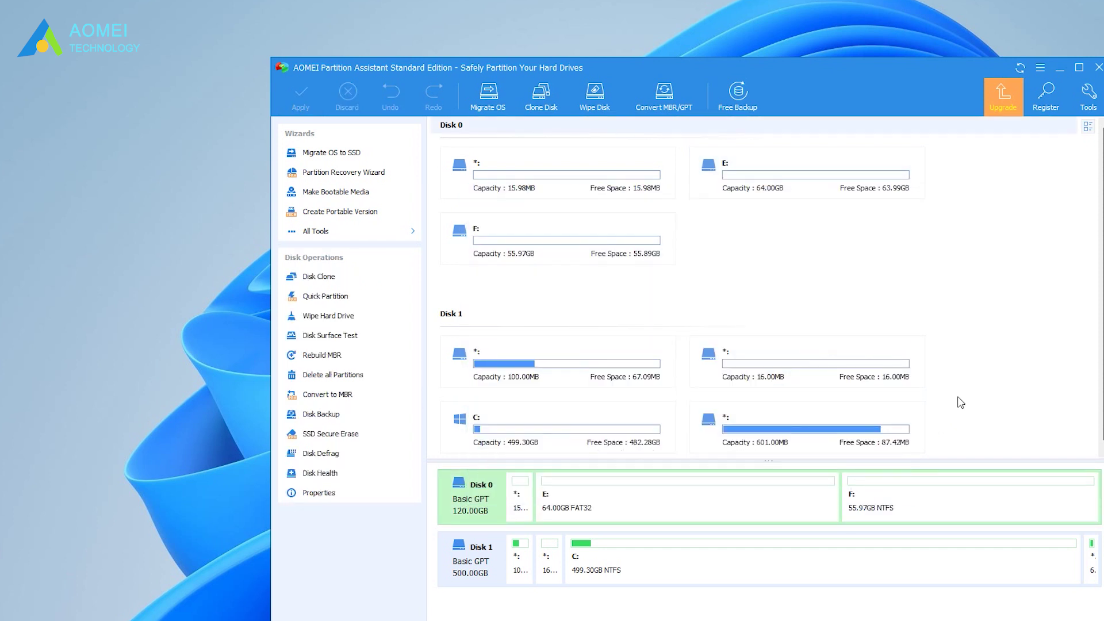